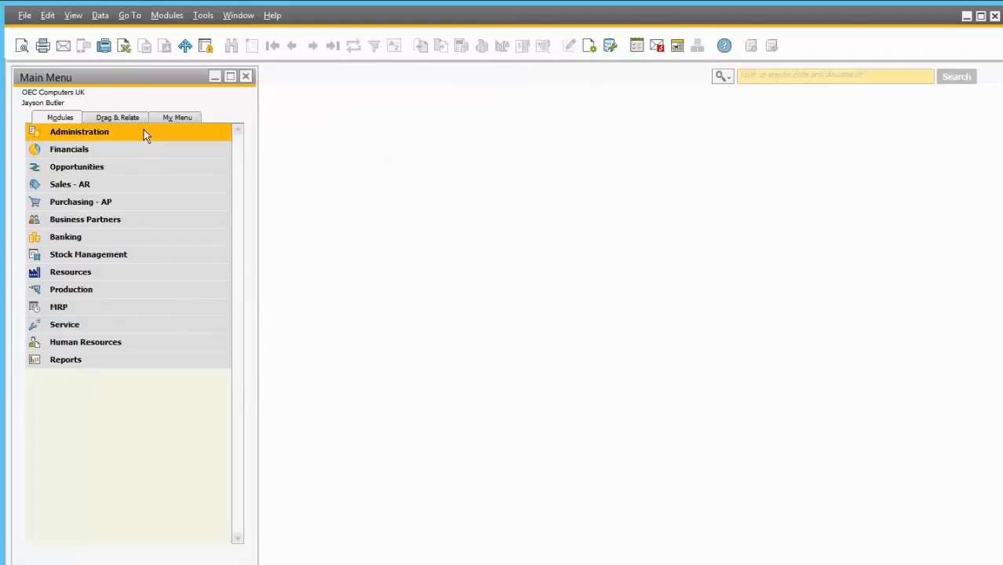
Step: Examine the entries of the Fixed Assets folder in the Administration module's financials setup and collapse the setup folders
left_click(144, 132)
left_click(116, 205)
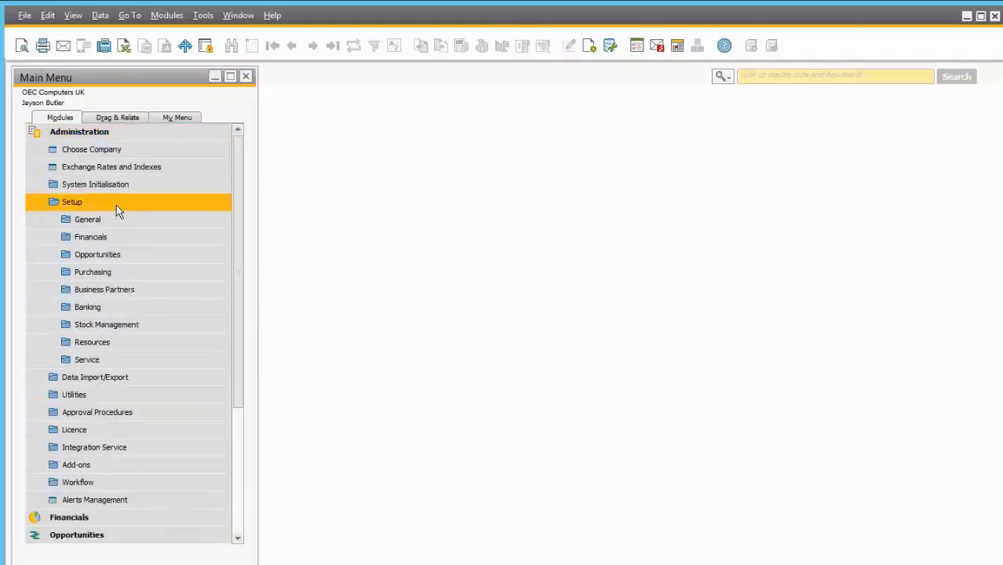
left_click(116, 240)
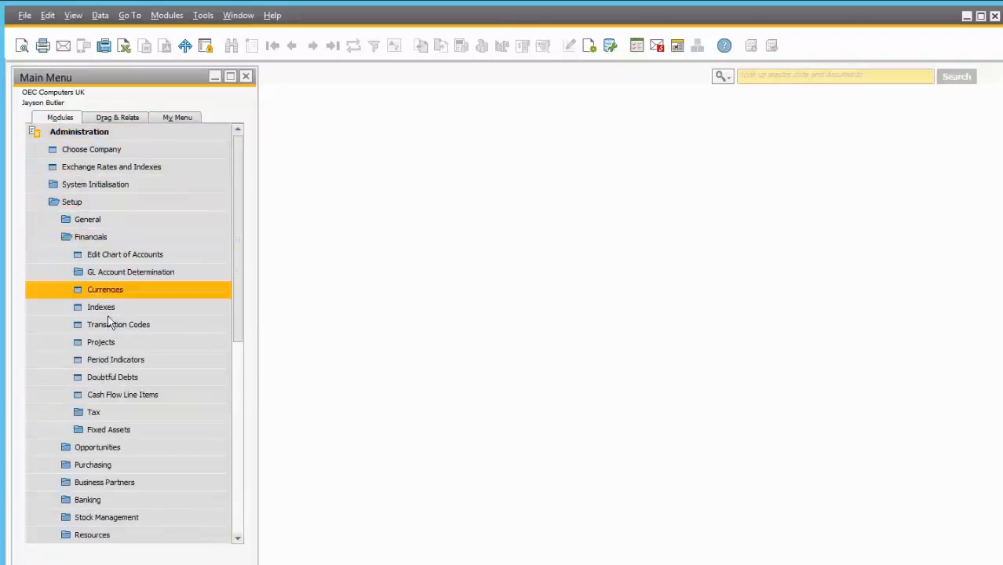
left_click(108, 430)
scroll(125, 428, "down", 4)
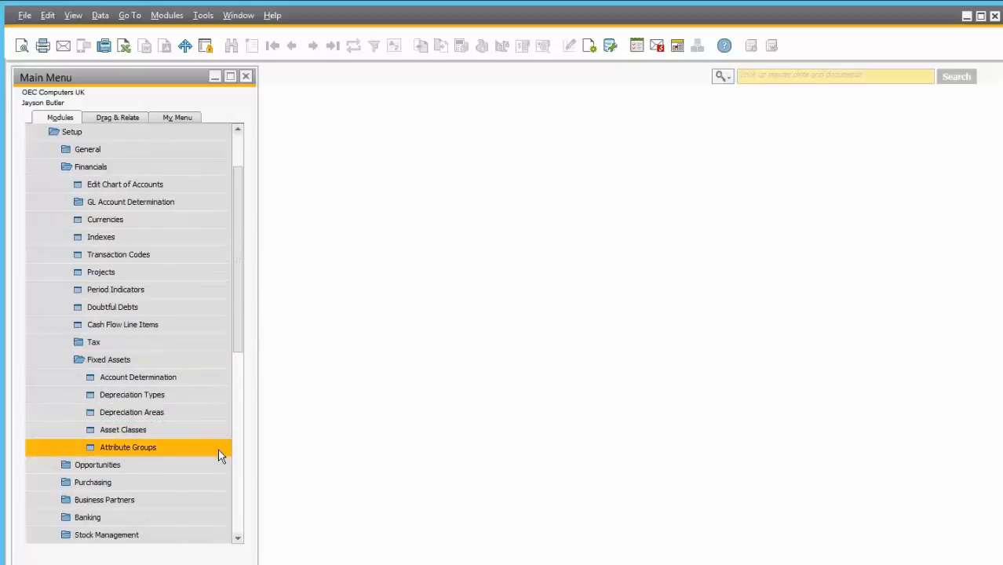
left_click(97, 165)
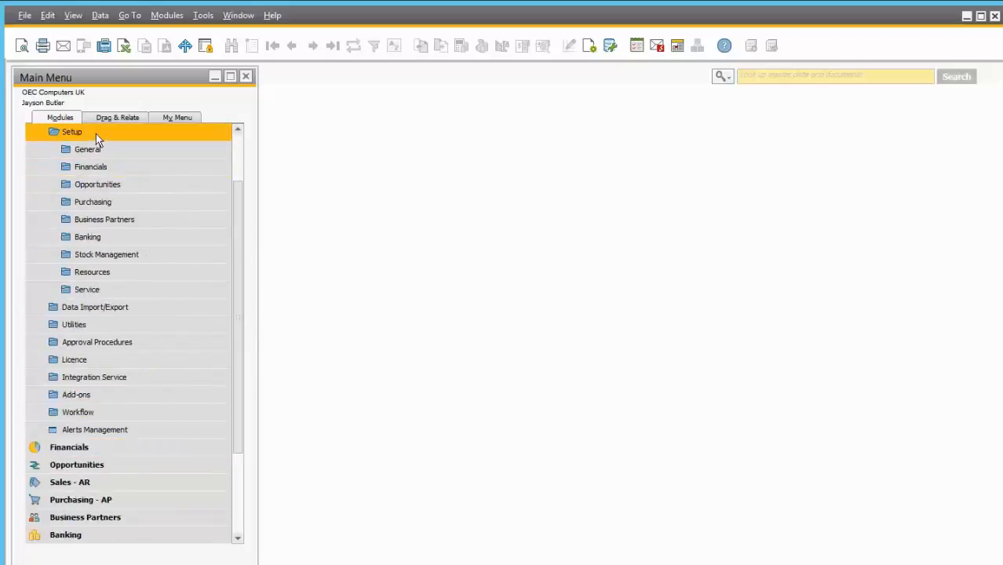
left_click(96, 134)
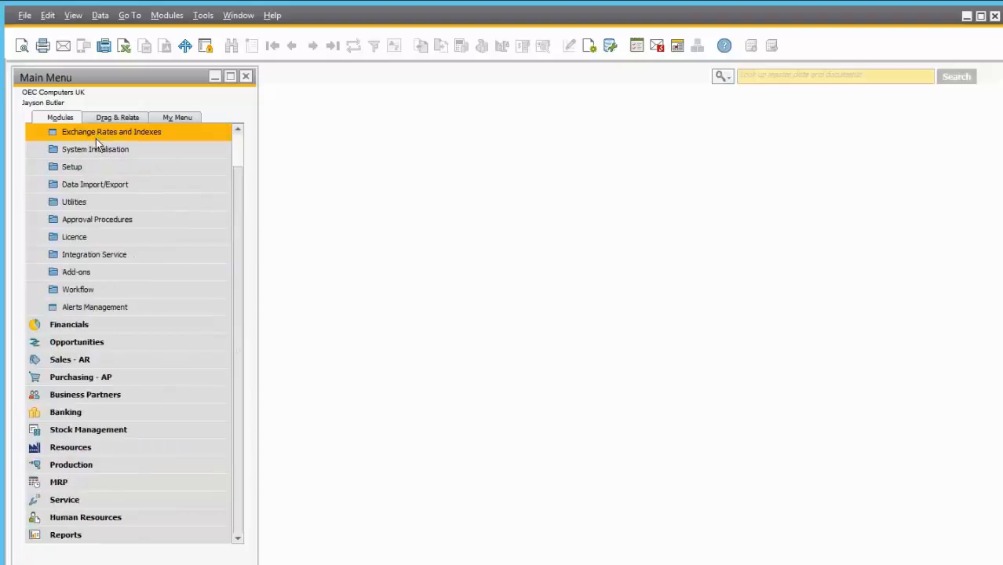
Step: Examine the Fixed Assets functions available in the Financials module
left_click(120, 328)
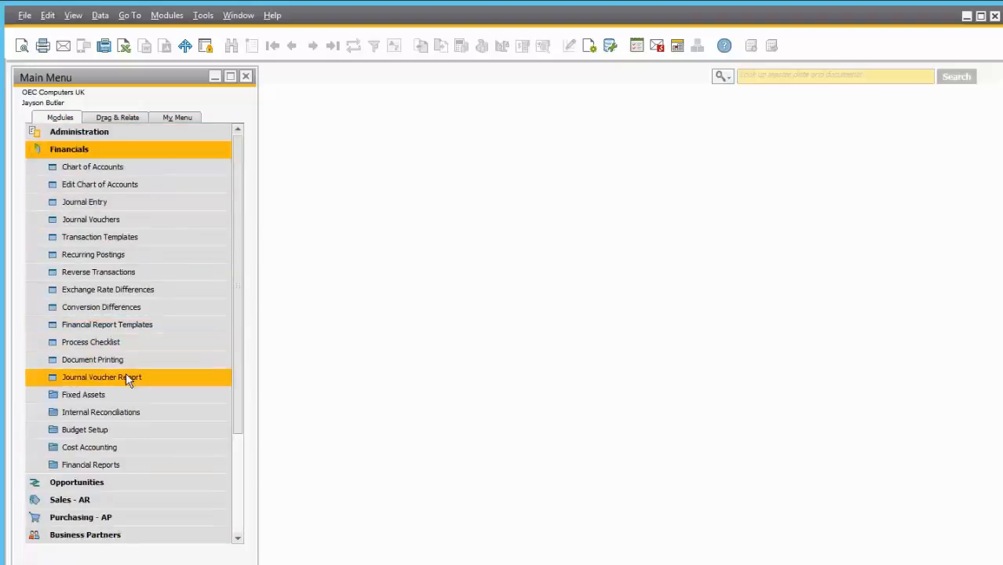
left_click(128, 395)
left_click_drag(237, 363, 249, 424)
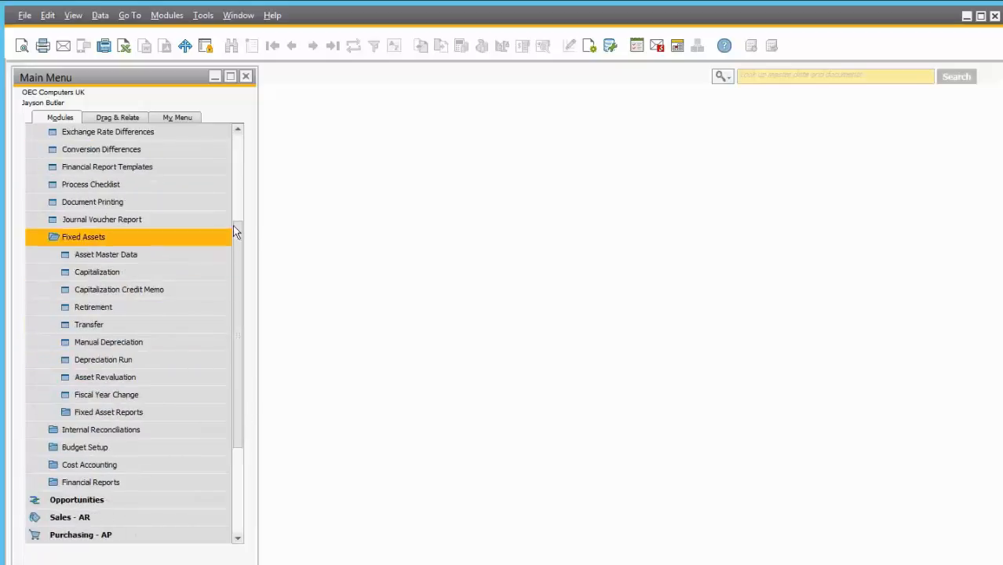
left_click_drag(238, 229, 246, 126)
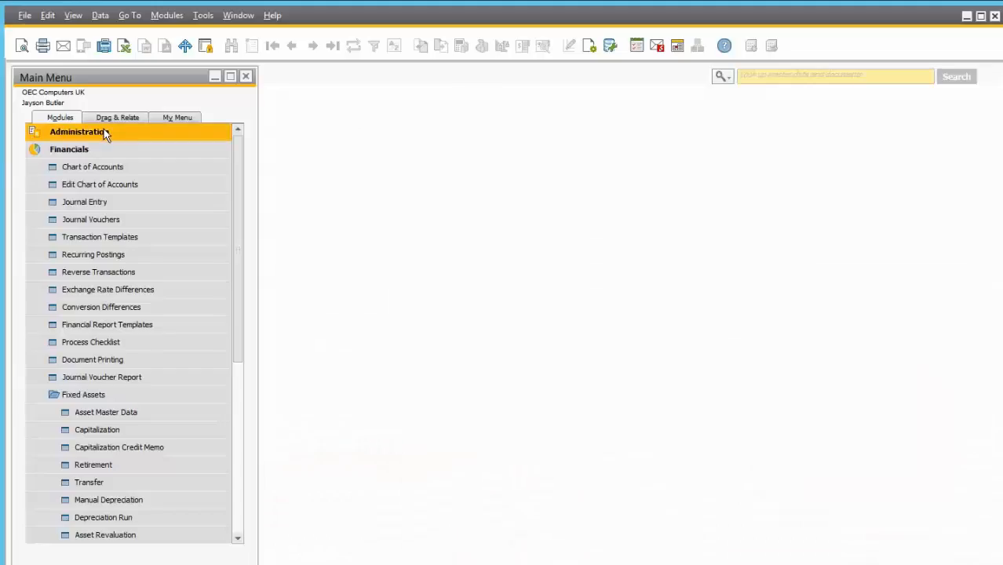
Step: Open the Account Determination setup for fixed assets
left_click(105, 133)
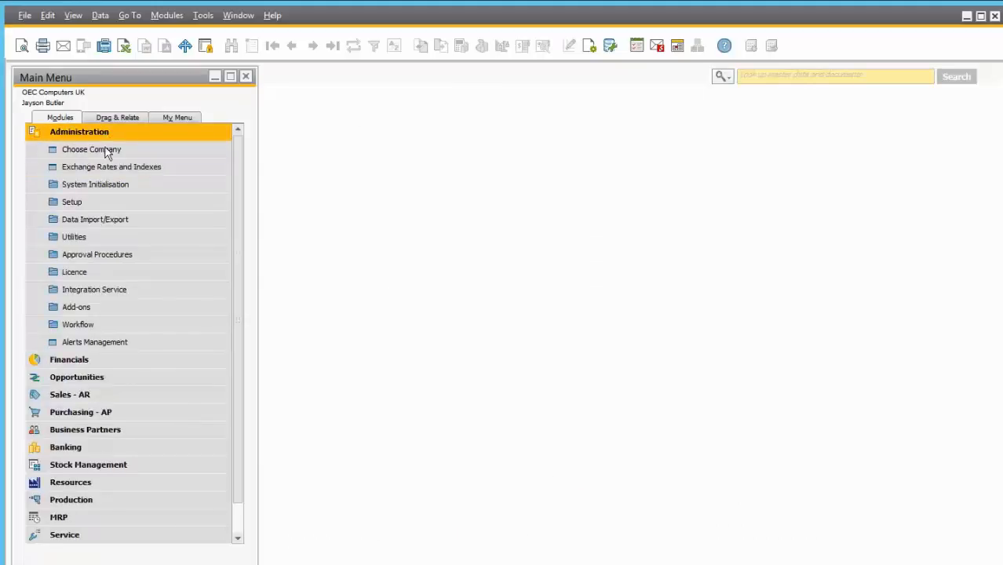
left_click(107, 202)
left_click(112, 236)
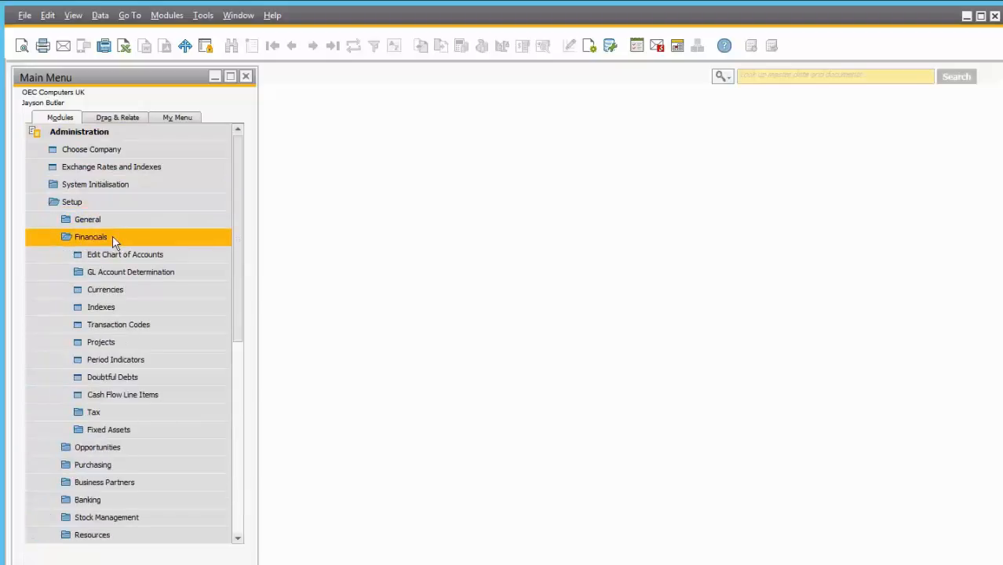
left_click(135, 429)
left_click(138, 448)
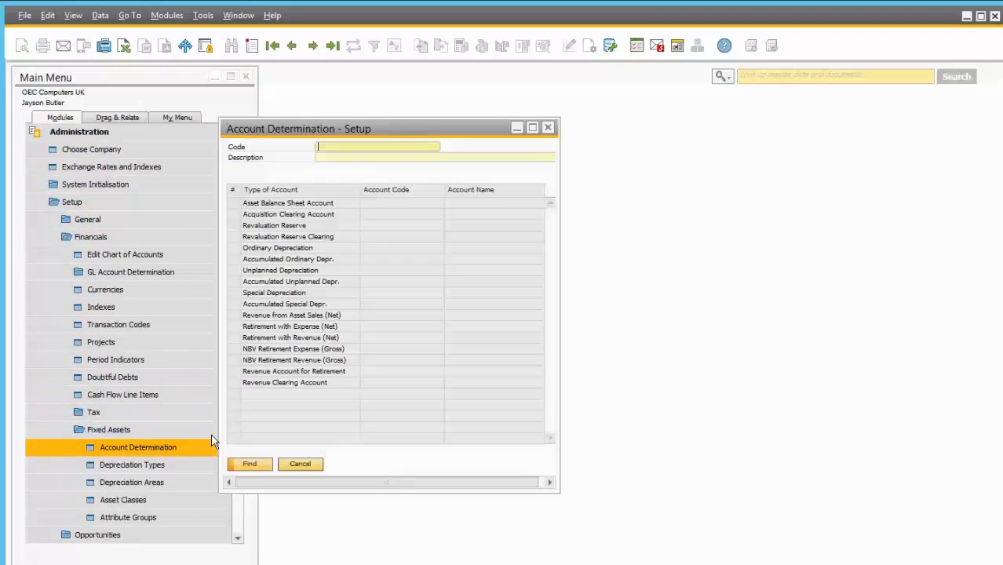
Step: Duplicate the FA Motors account determination with code FA Vehicle and description Company Car, add it and browse the records
left_click(313, 47)
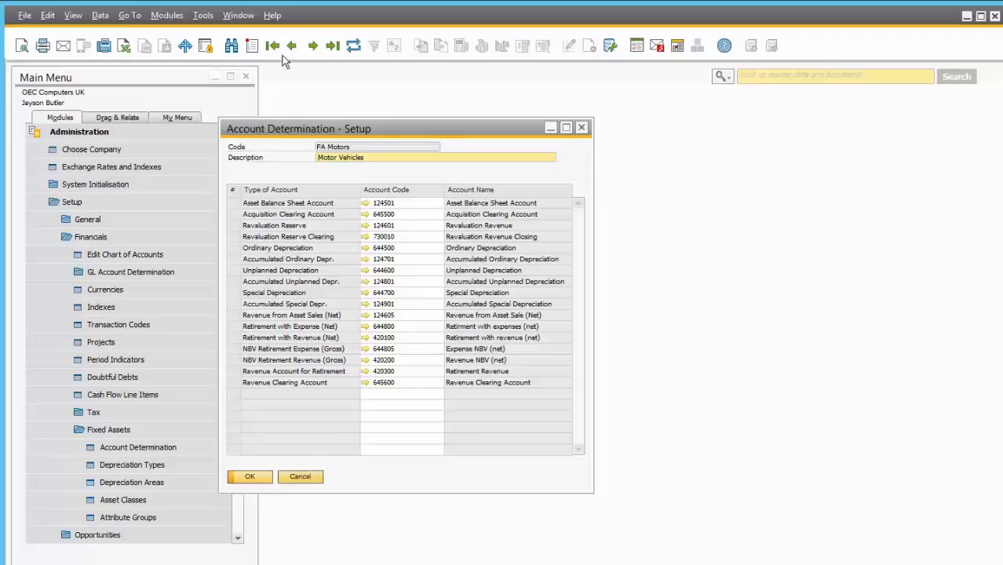
left_click(312, 45)
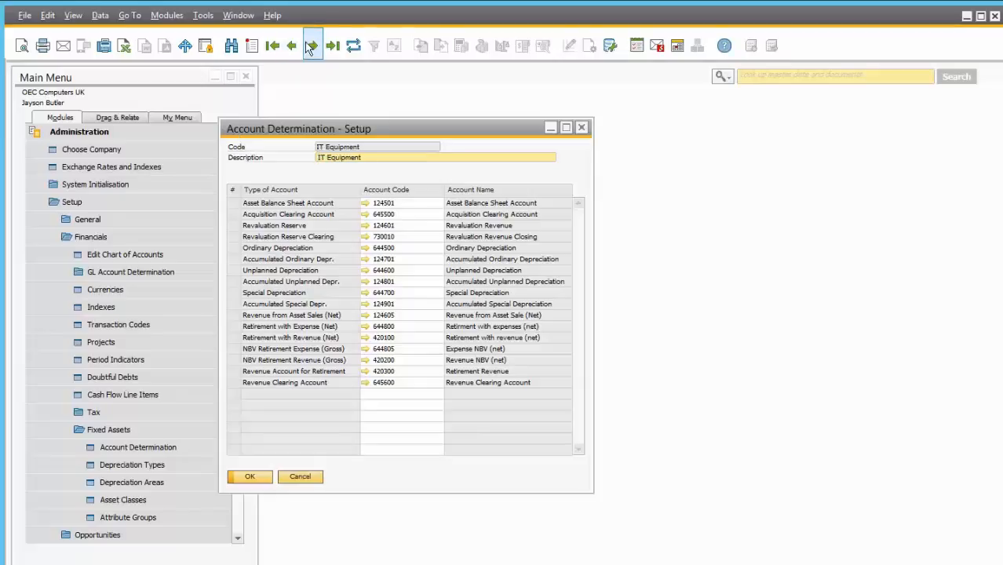
left_click(311, 46)
left_click(312, 46)
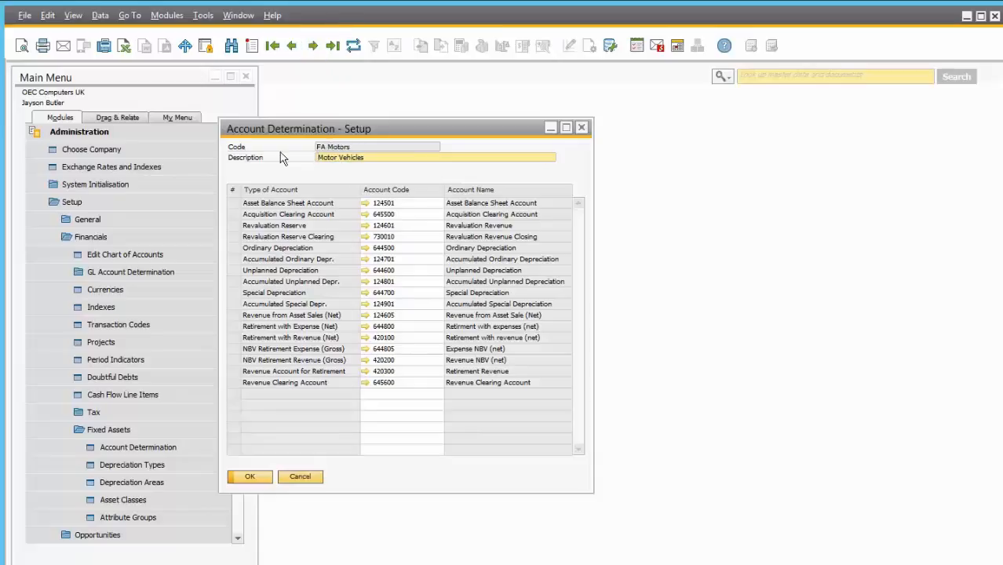
right_click(260, 161)
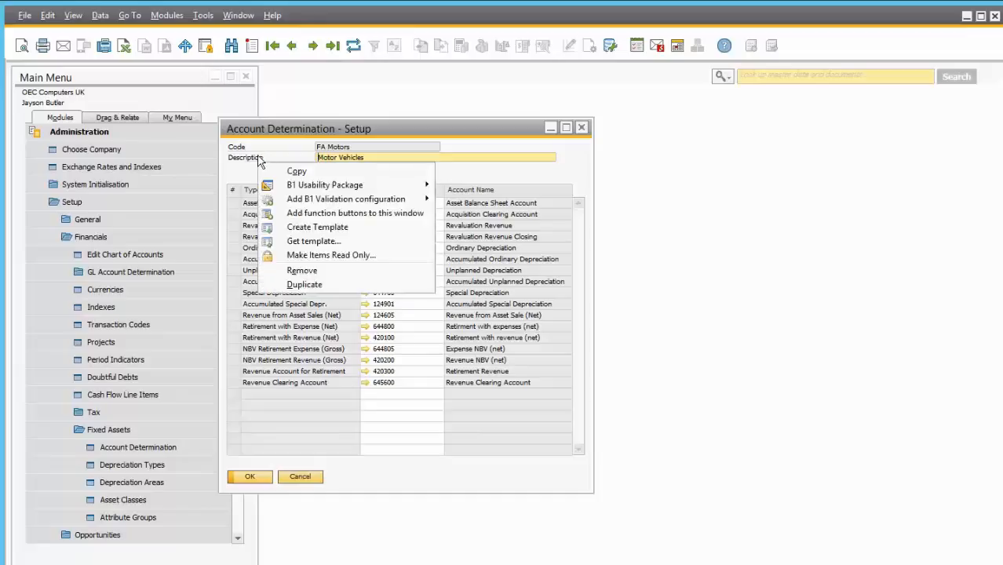
left_click(306, 284)
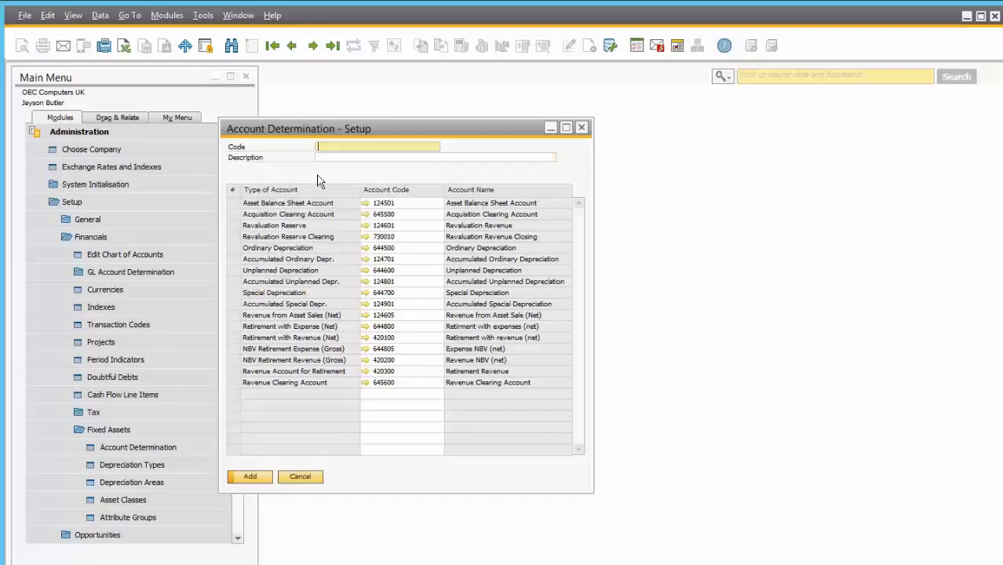
type("FA Vehicle")
key("Tab")
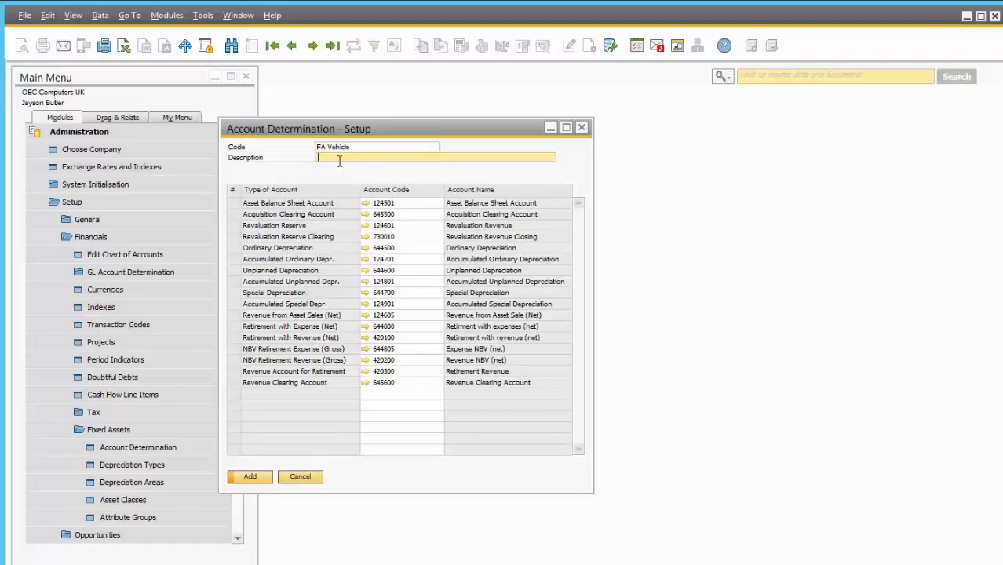
type("Company Car")
left_click(248, 478)
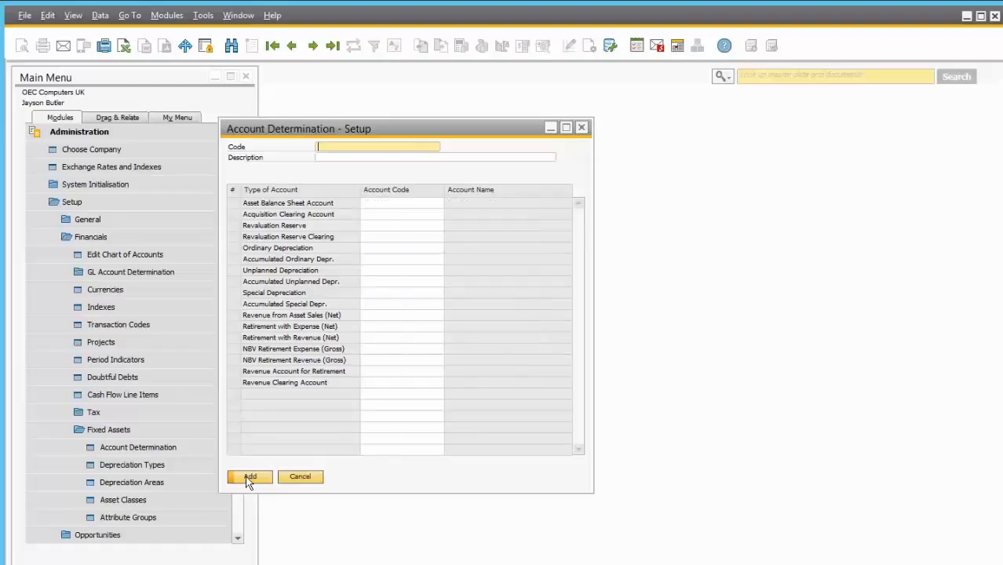
left_click(313, 45)
left_click(313, 48)
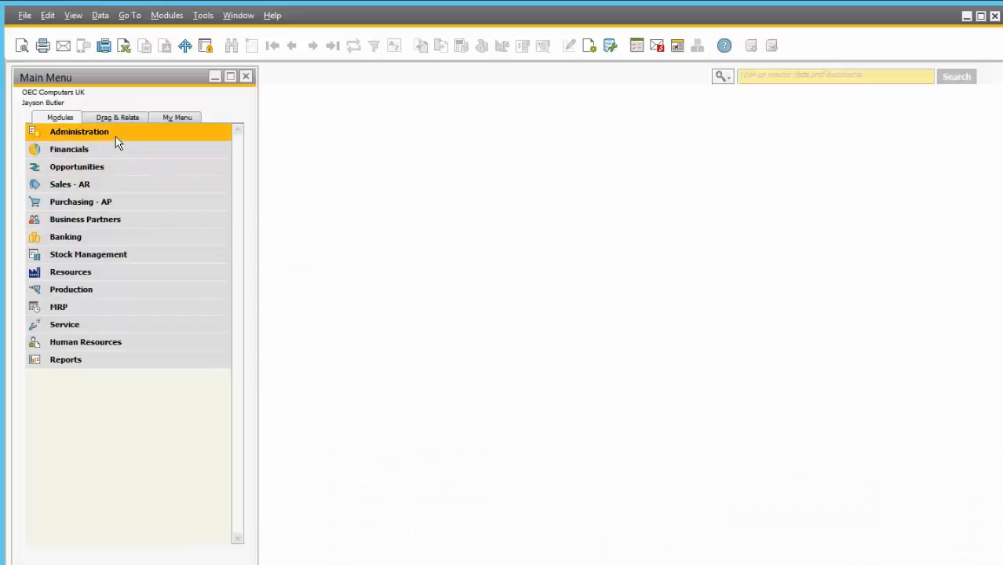
Step: Open the Depreciation Types setup for fixed assets
left_click(115, 136)
left_click(109, 205)
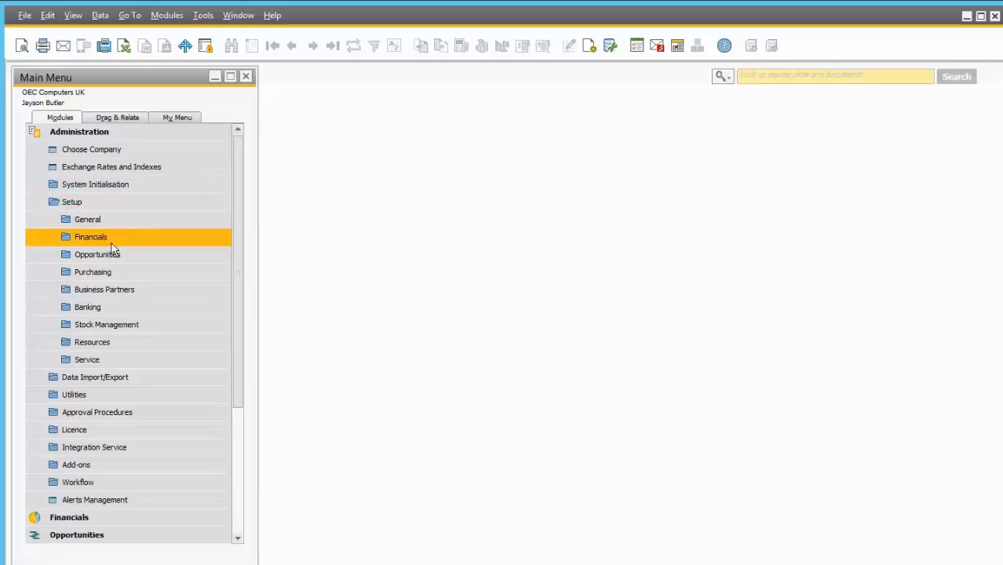
left_click(111, 239)
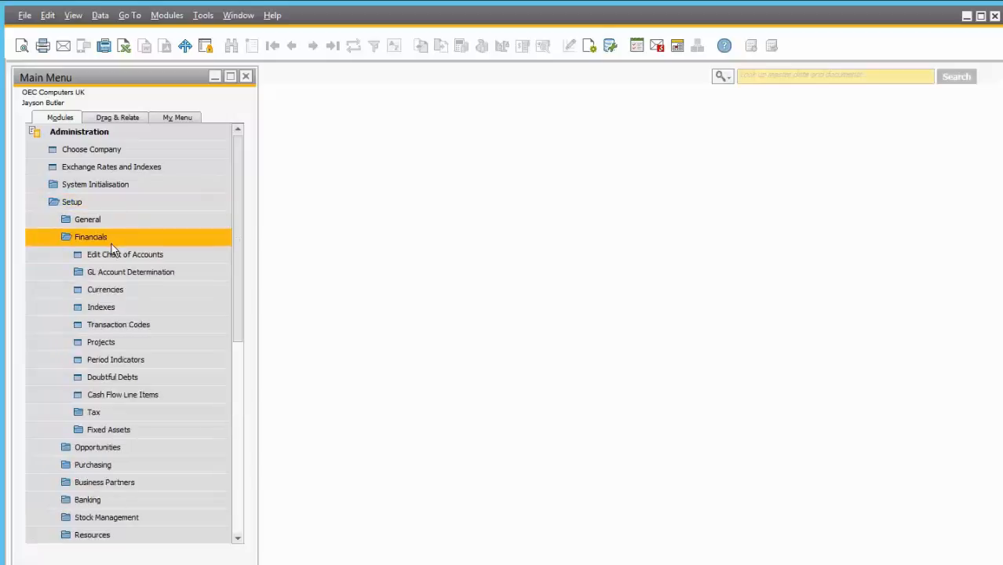
left_click(130, 430)
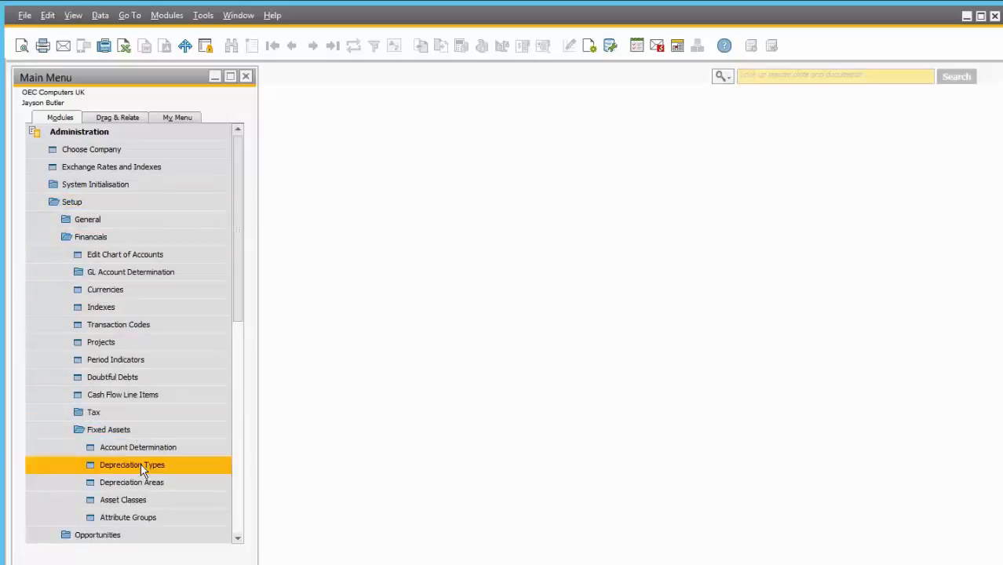
left_click(175, 469)
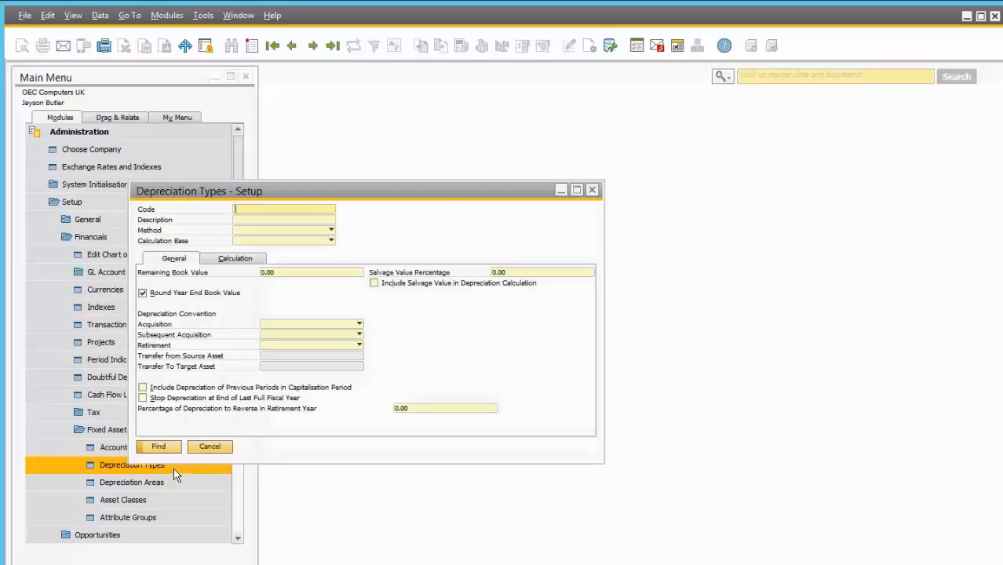
Step: Reposition the Depreciation Types window and browse to the motor vehicle straight line record MV_SL
left_click_drag(417, 196, 524, 182)
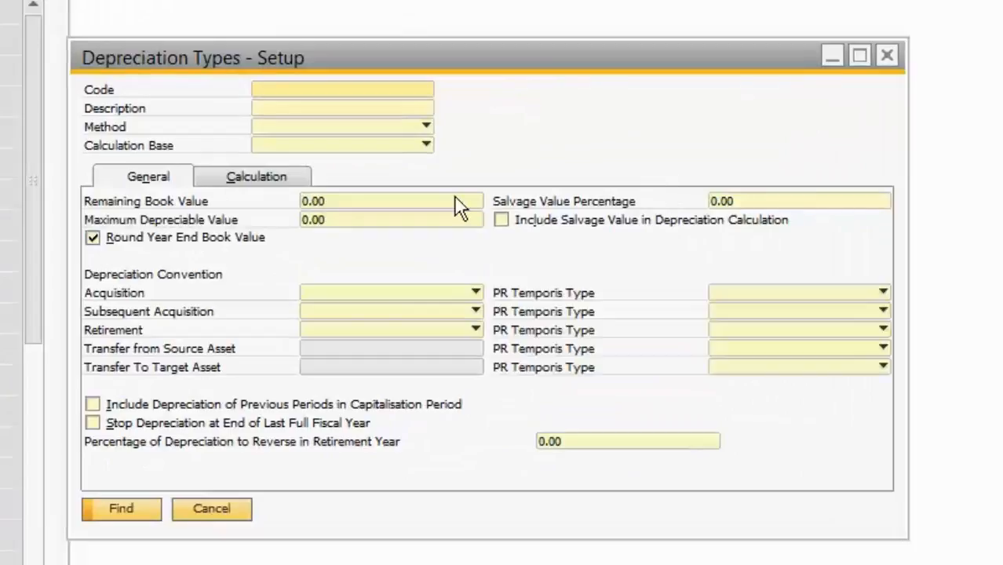
key("ctrl+Right")
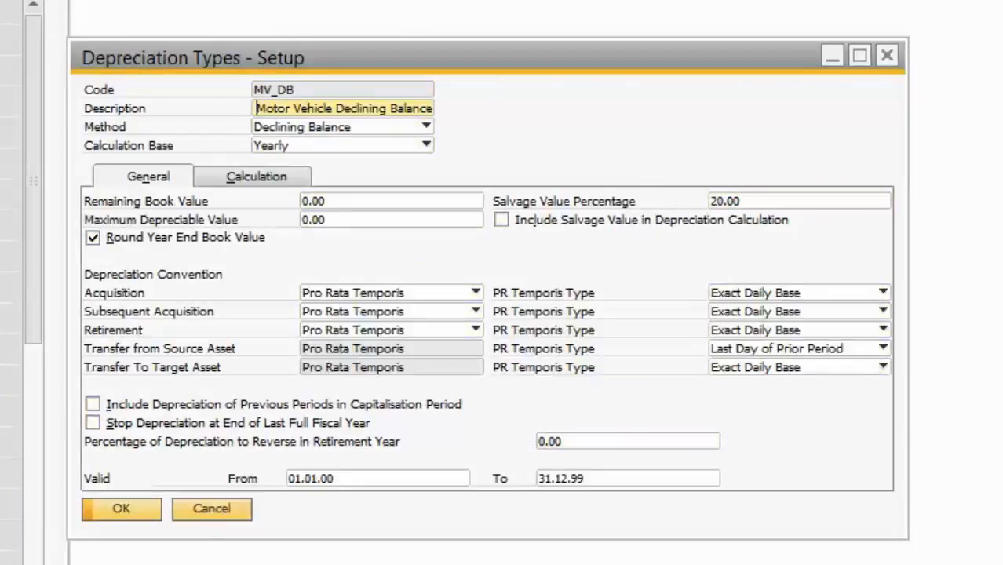
key("ctrl+Right")
key("ctrl+Right")
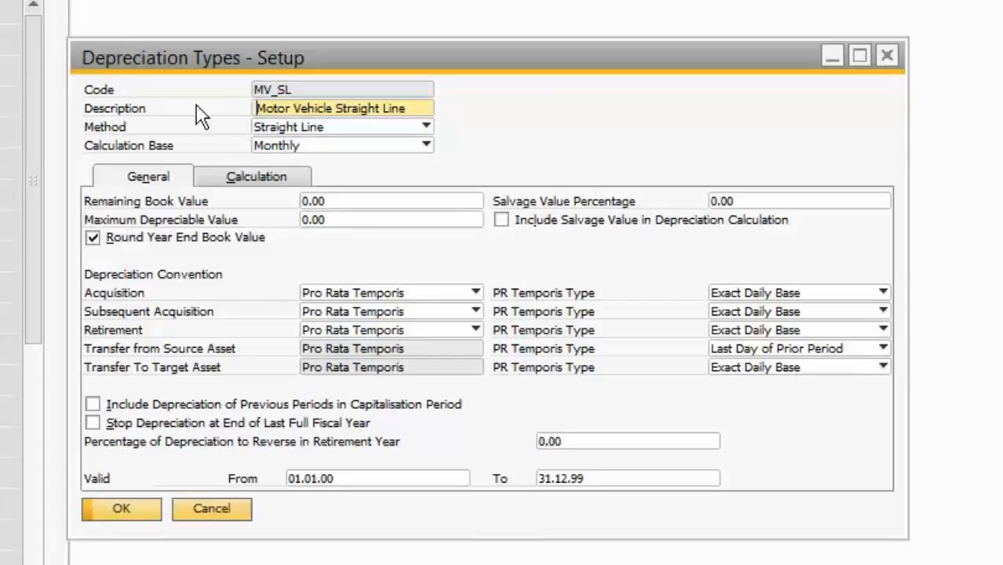
Step: Examine the available depreciation methods, calculation bases and calculation methods for the MV_SL depreciation type
left_click(380, 128)
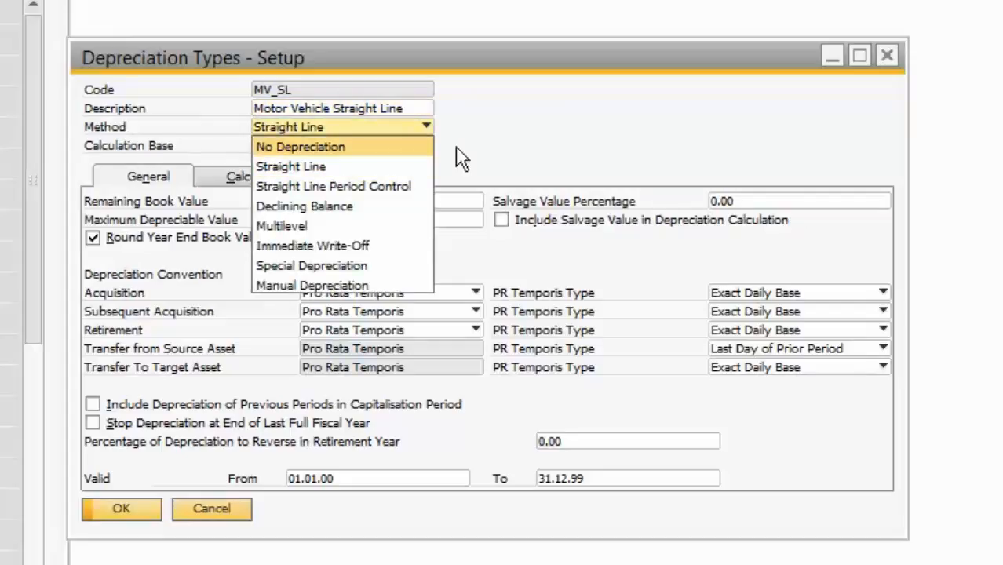
left_click(462, 157)
left_click(364, 146)
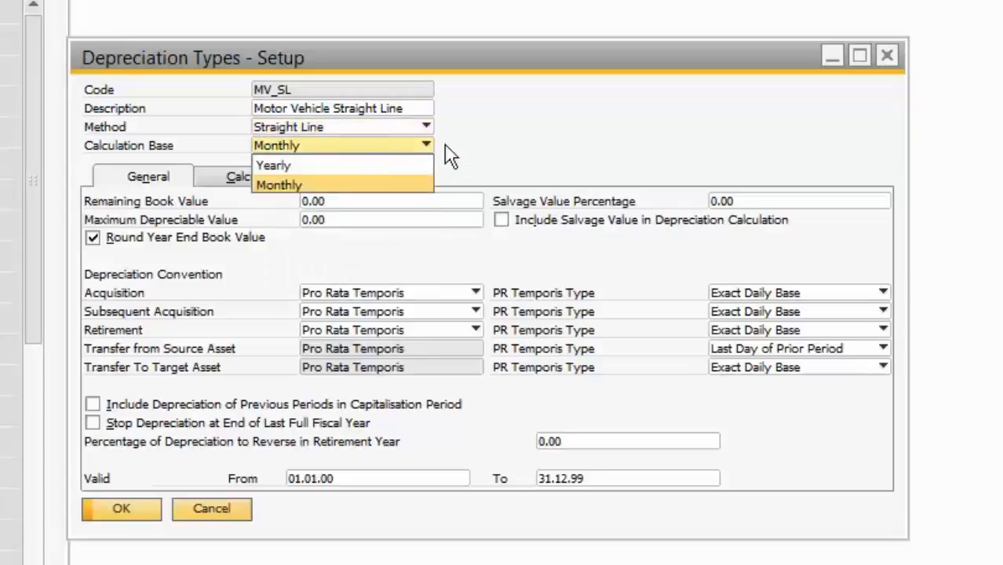
left_click(524, 155)
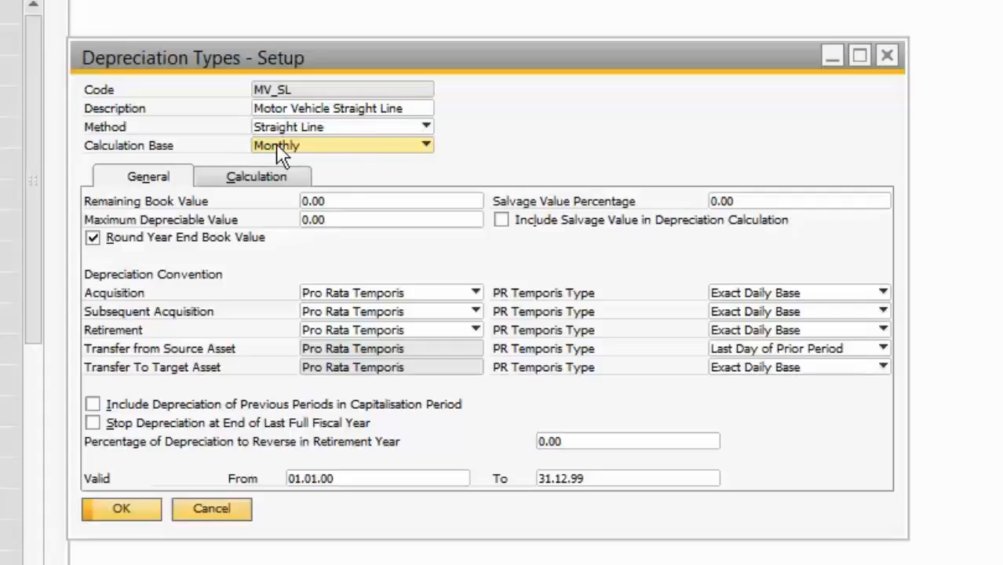
left_click(257, 192)
left_click(362, 240)
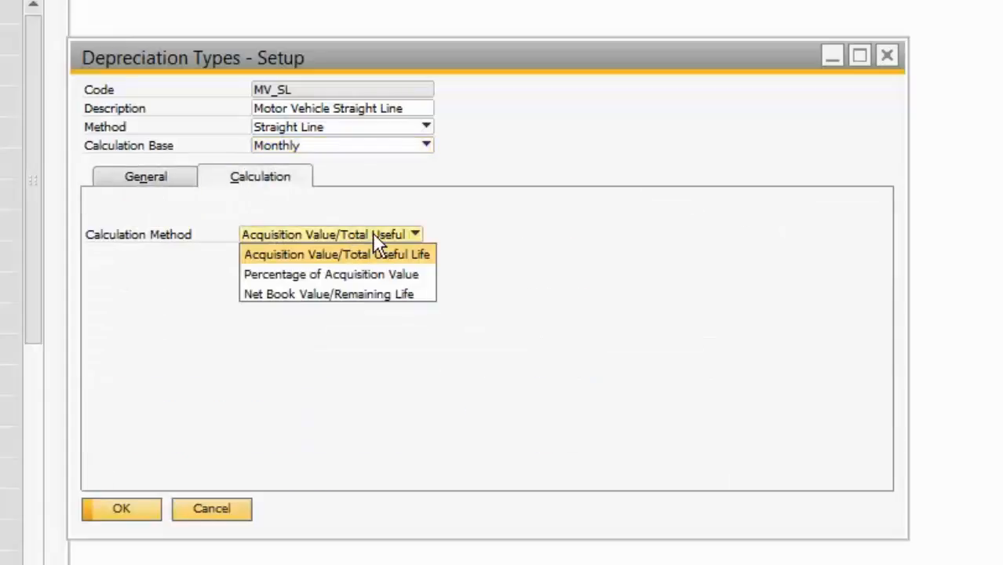
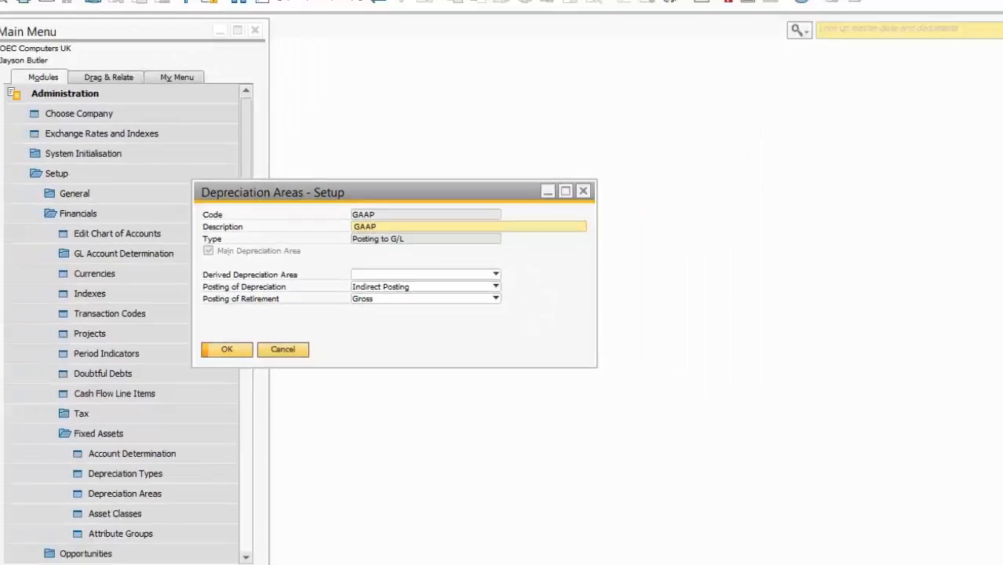
Step: Close the Depreciation Areas setup window
key("Escape")
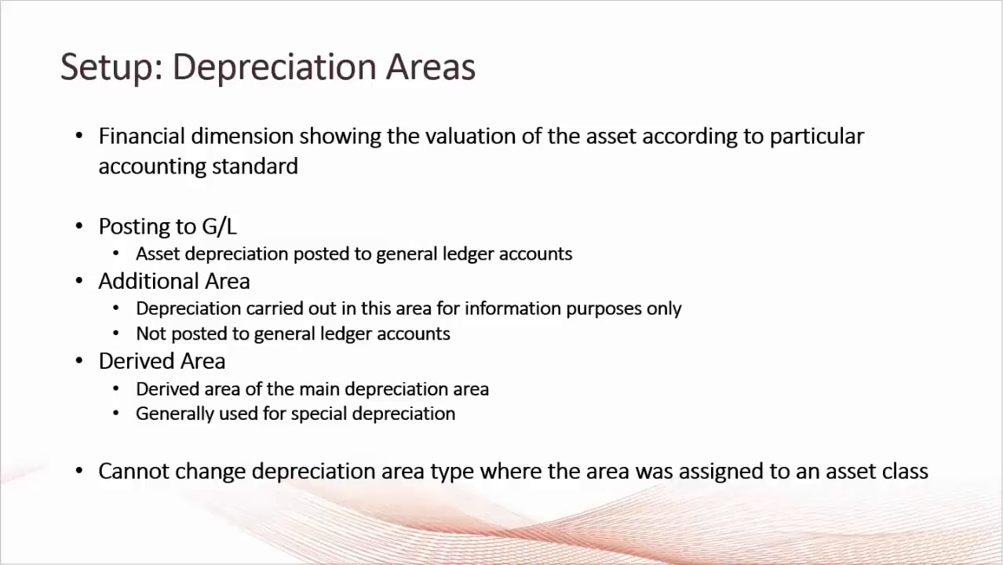
key("Right")
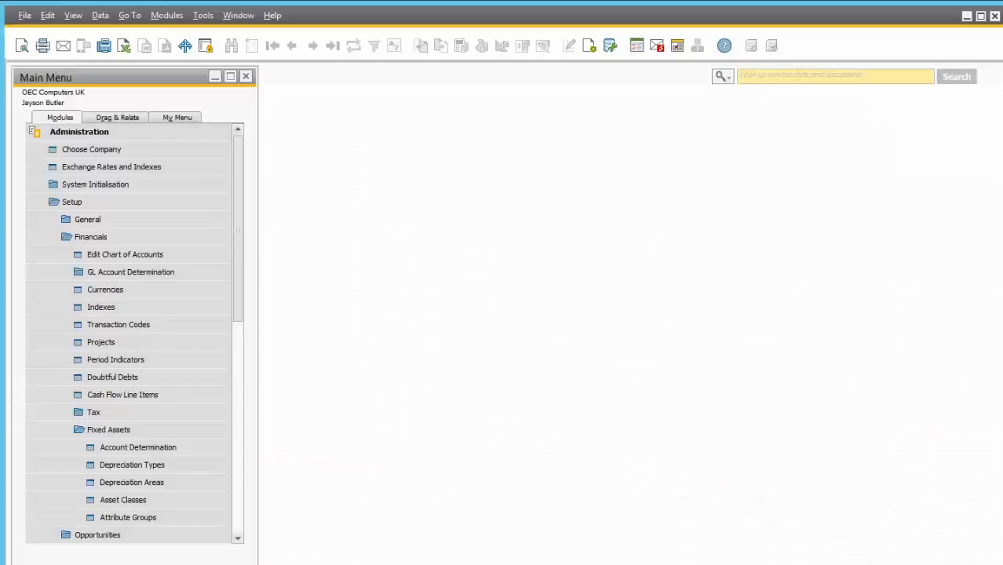
Step: Open the Asset Classes setup under the financial fixed assets settings
left_click(136, 132)
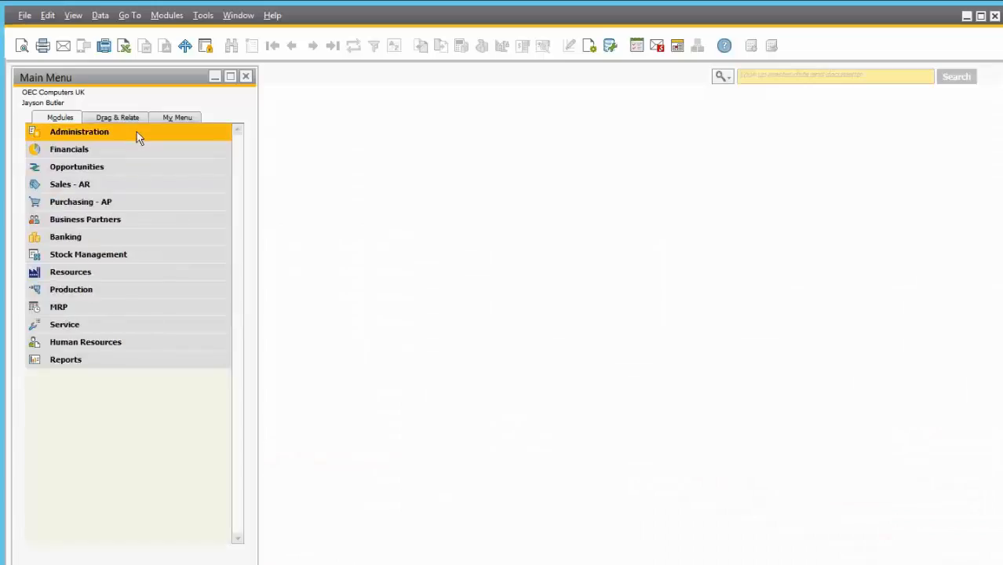
left_click(76, 135)
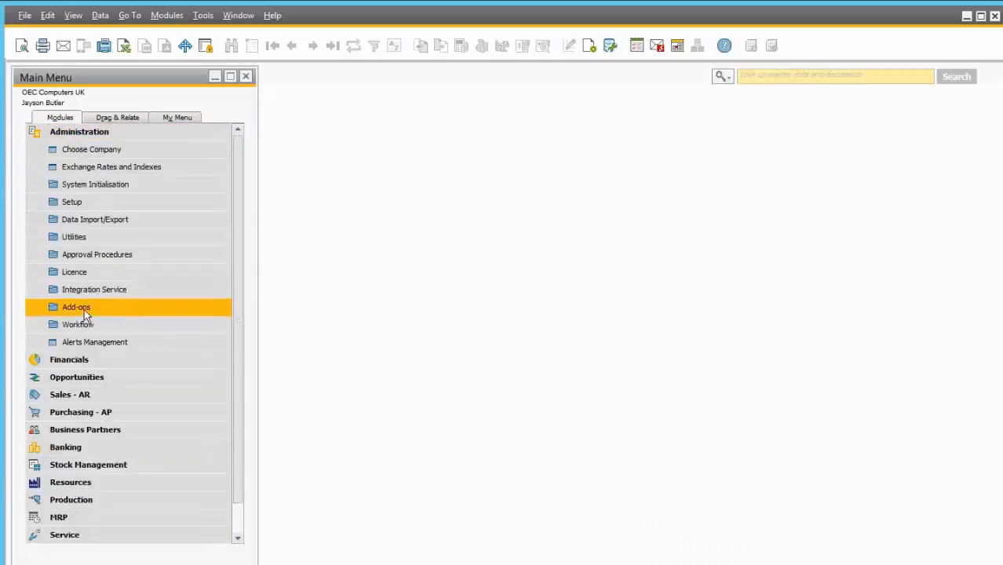
left_click(103, 202)
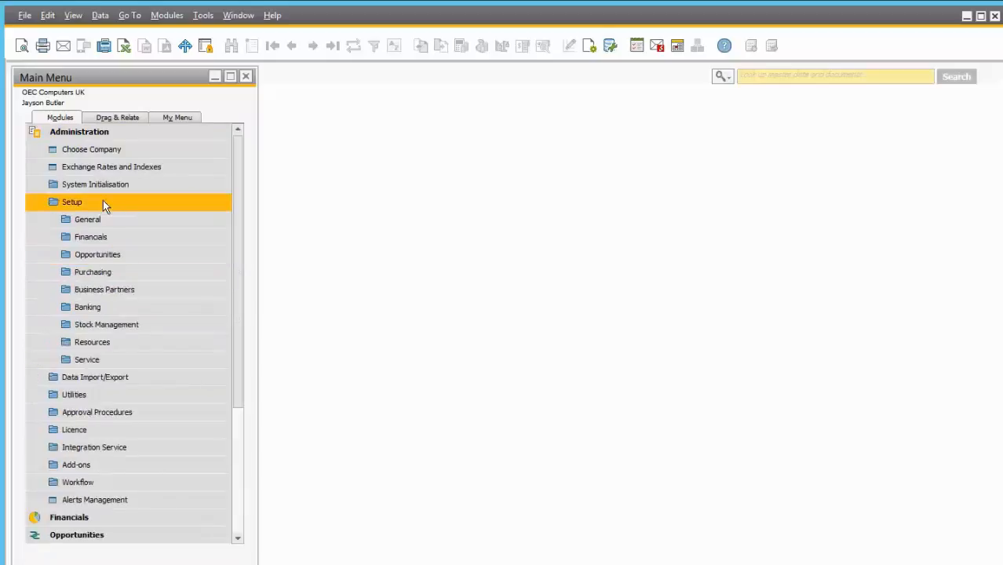
left_click(102, 235)
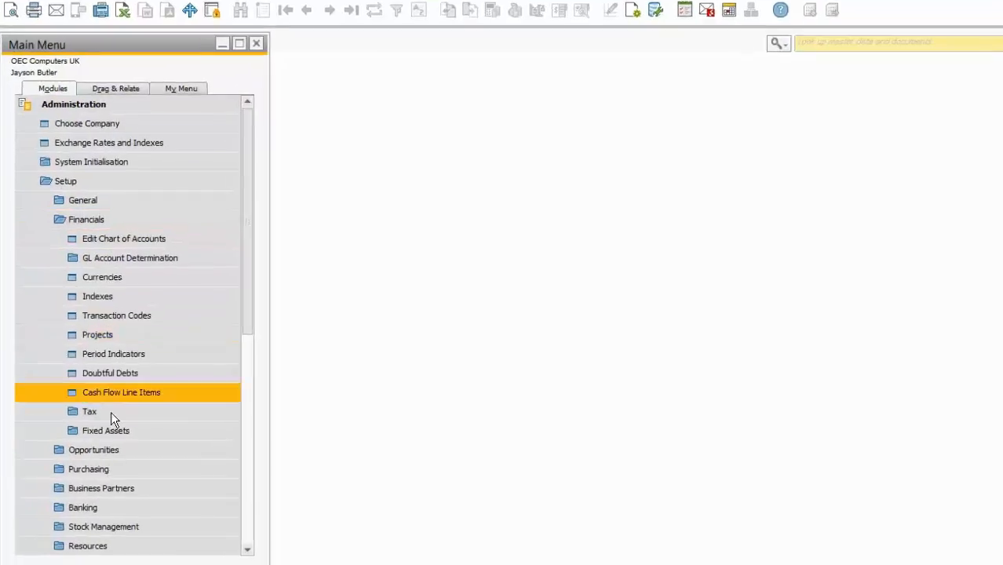
left_click(160, 436)
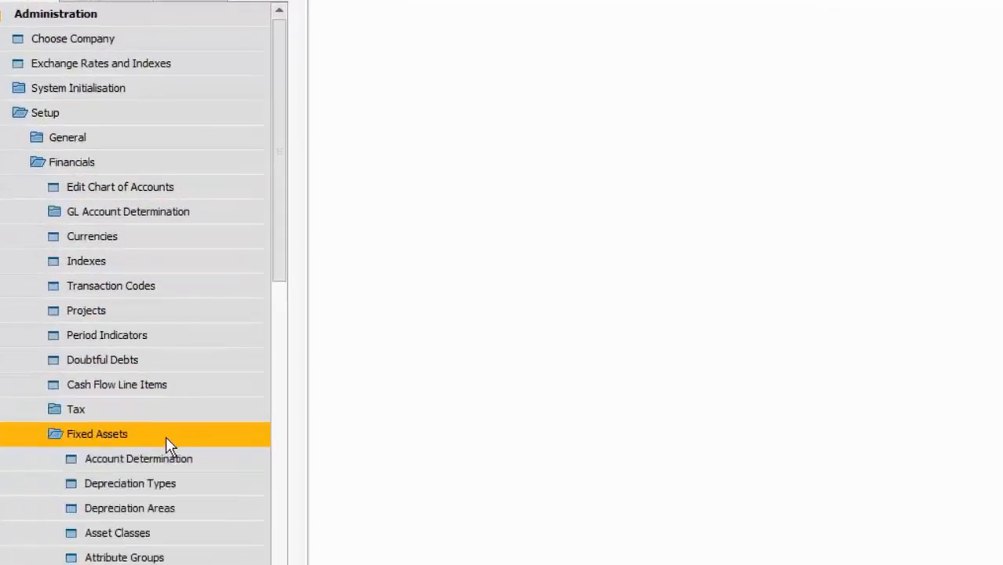
left_click(169, 535)
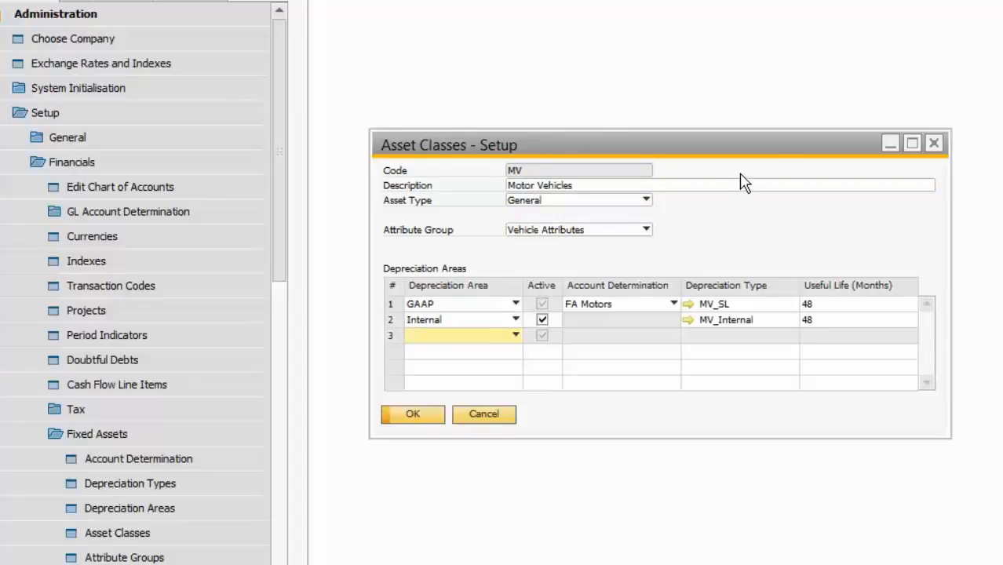
Step: Examine the available asset types for the MV Motor Vehicles asset class, and close its setup window without changing anything
left_click(646, 203)
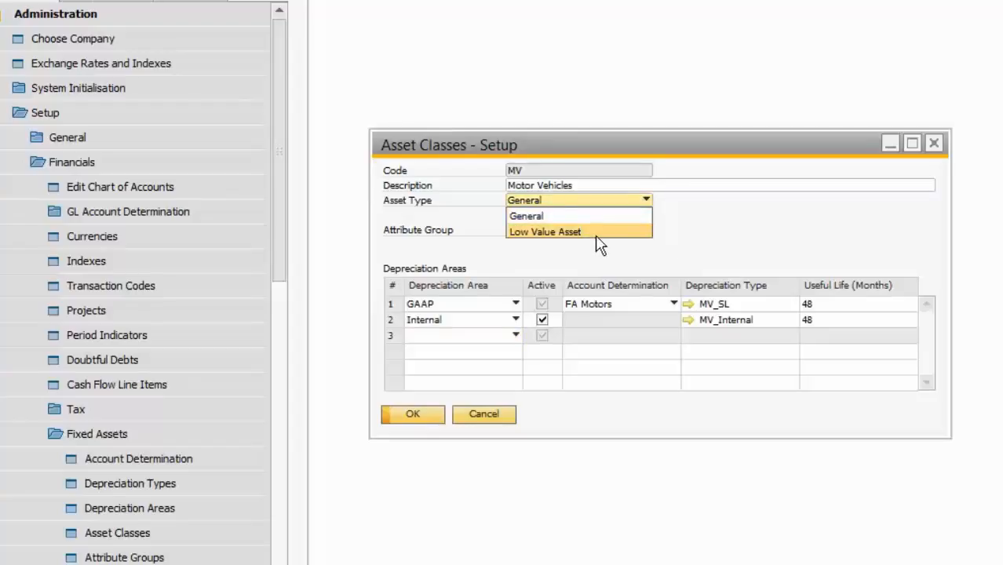
left_click(667, 239)
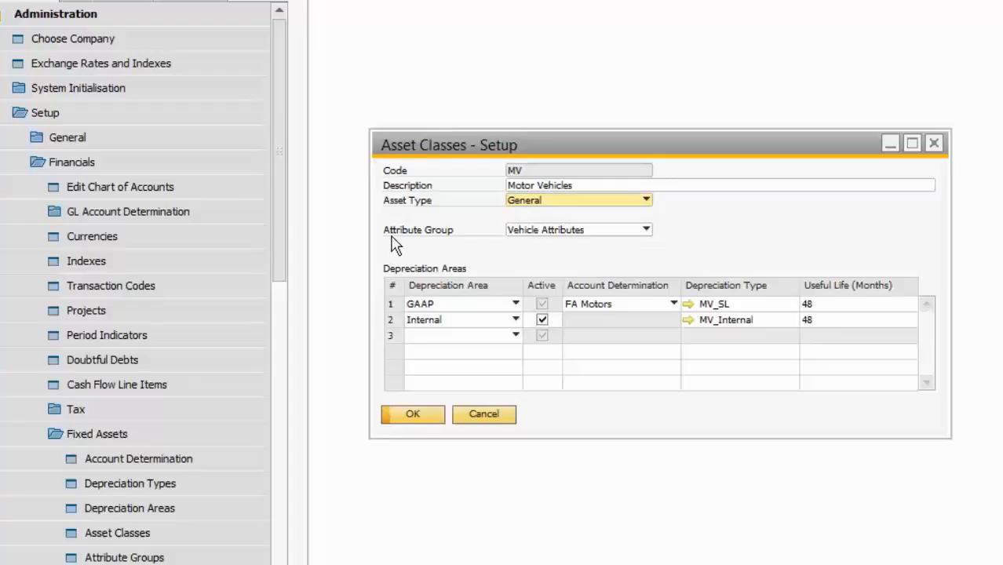
left_click(934, 143)
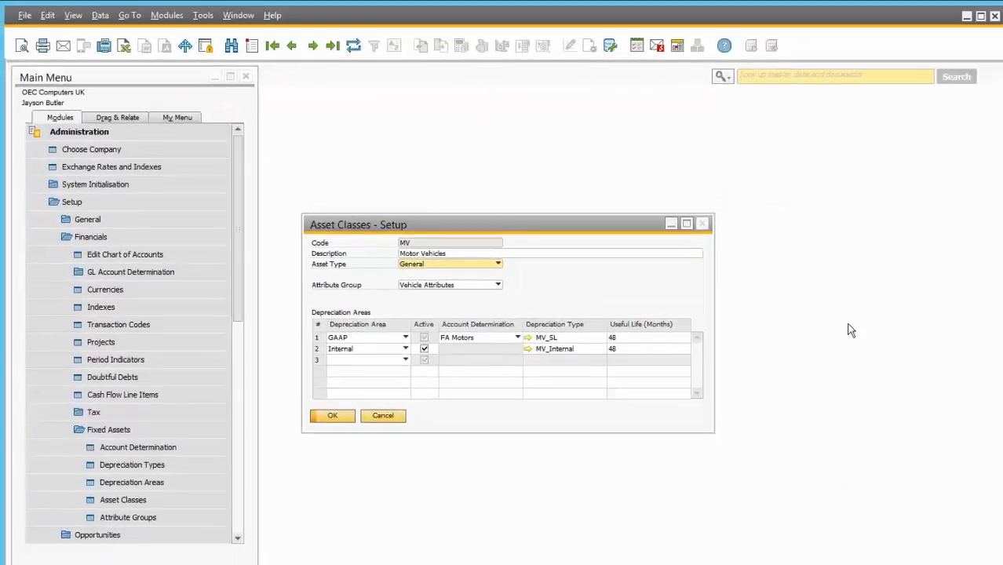
left_click(374, 418)
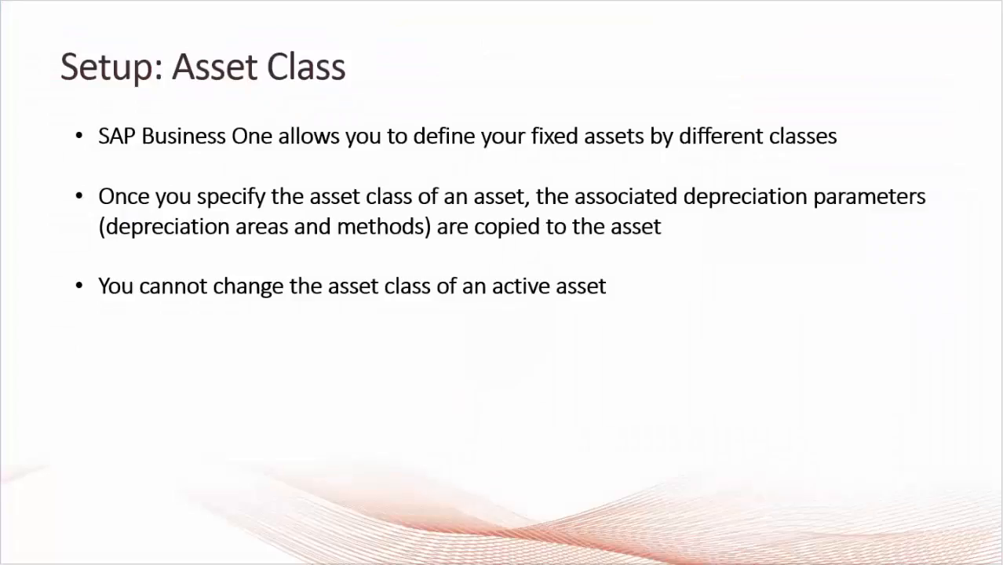
key("Right")
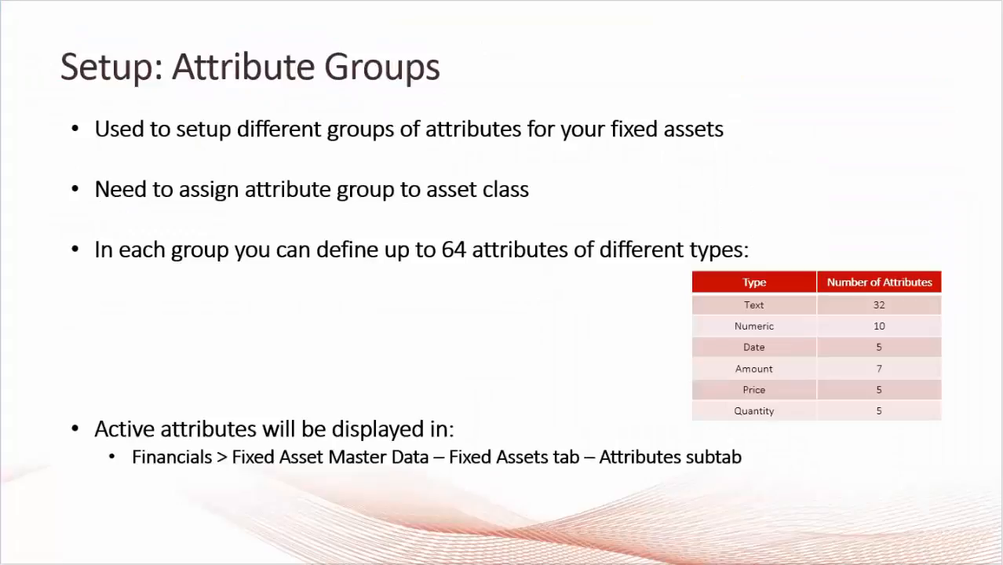